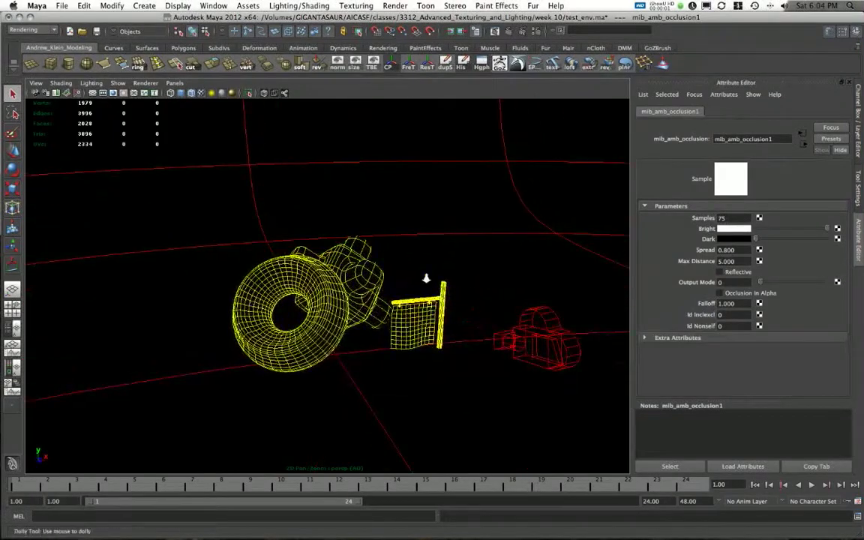
pyautogui.keyDown('alt'); pyautogui.moveTo(427, 279); pyautogui.dragTo(367, 276, button='right'); pyautogui.keyUp('alt')
pyautogui.keyDown('alt'); pyautogui.moveTo(368, 276); pyautogui.dragTo(345, 269); pyautogui.keyUp('alt')
pyautogui.keyDown('alt'); pyautogui.moveTo(345, 267); pyautogui.dragTo(347, 283, button='middle'); pyautogui.keyUp('alt')
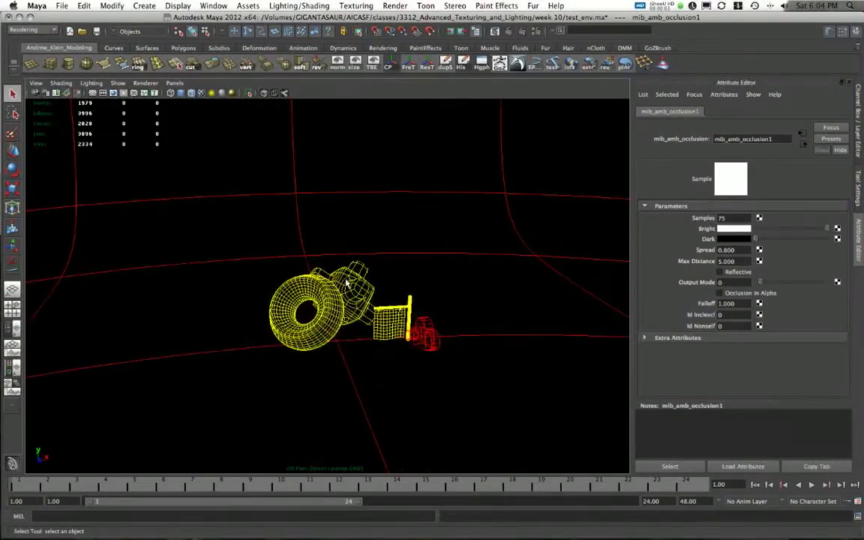
pyautogui.keyDown('alt'); pyautogui.moveTo(347, 283); pyautogui.dragTo(324, 293); pyautogui.keyUp('alt')
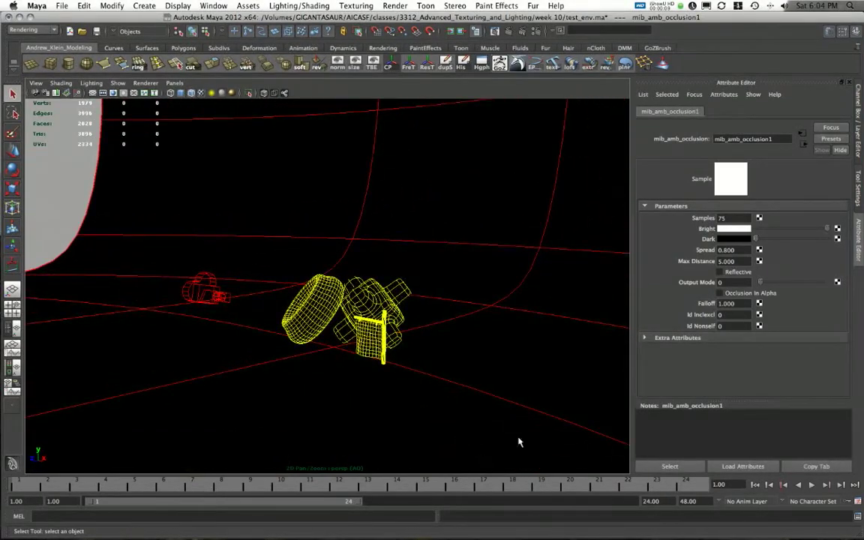
# Switch to Photoshop, compare test_env.jpg with the occlusion layer (Layer 1) hidden and shown, and return to Maya.
pyautogui.hotkey('ctrl', 'Down')
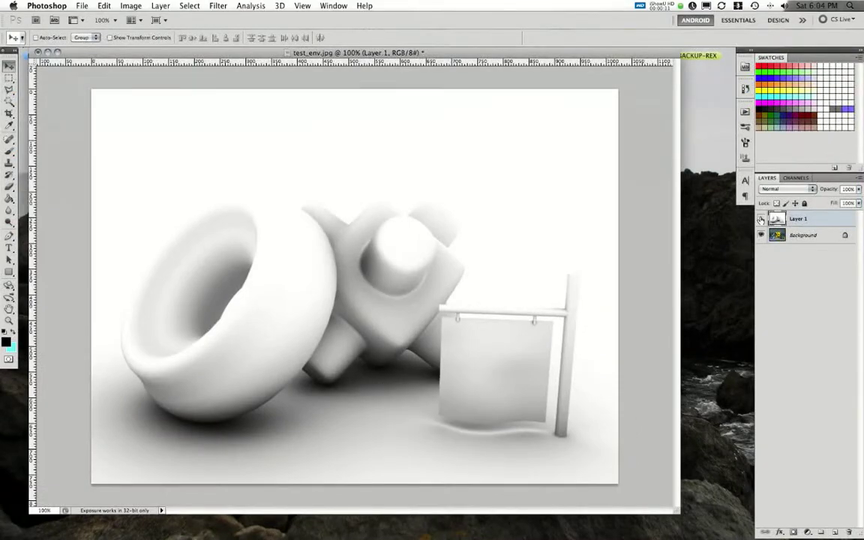
pyautogui.click(761, 218)
pyautogui.click(760, 218)
pyautogui.hotkey('ctrl', 'Up')
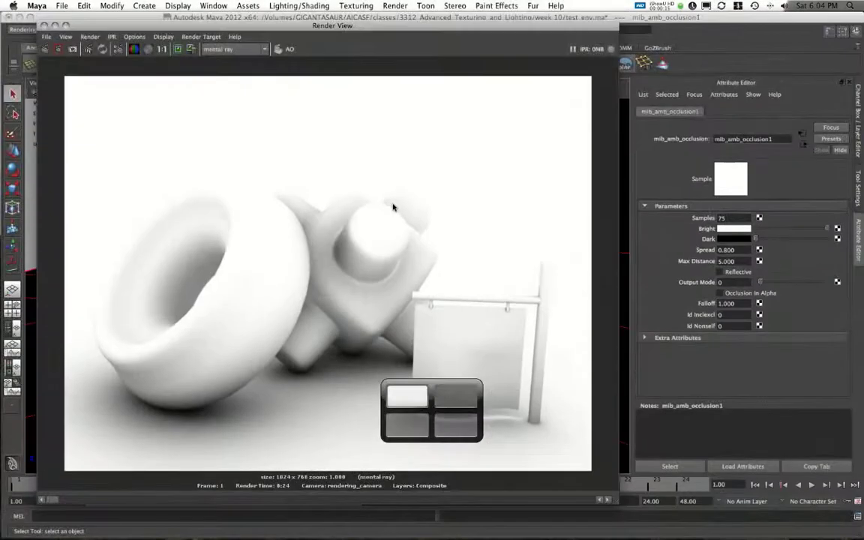
# Minimize the Render View and display the occlusion node's channels and the render layers in place of the attributes.
pyautogui.moveTo(133, 30); pyautogui.dragTo(169, 32)
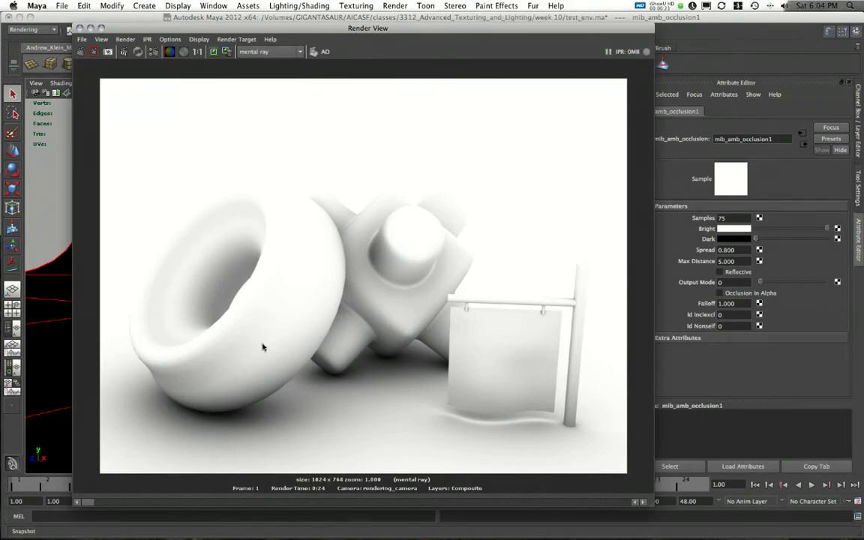
pyautogui.click(91, 29)
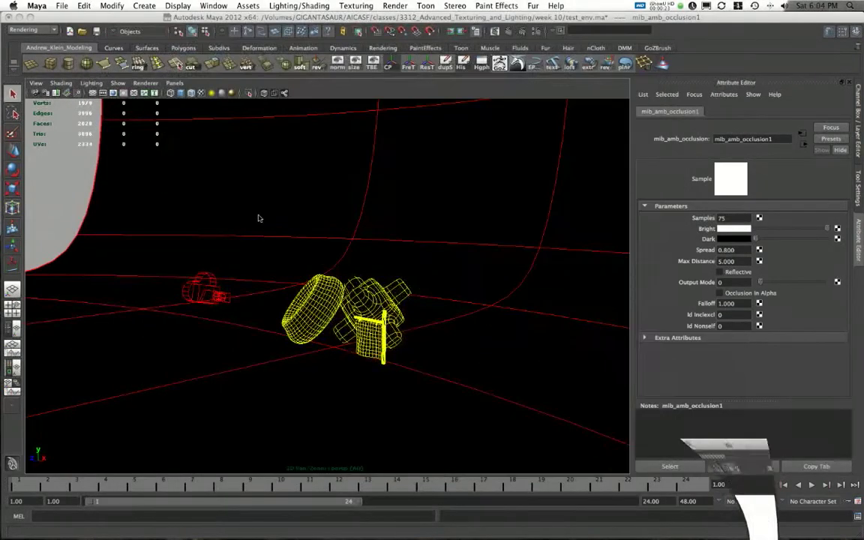
pyautogui.keyDown('alt'); pyautogui.moveTo(262, 218); pyautogui.dragTo(517, 226); pyautogui.keyUp('alt')
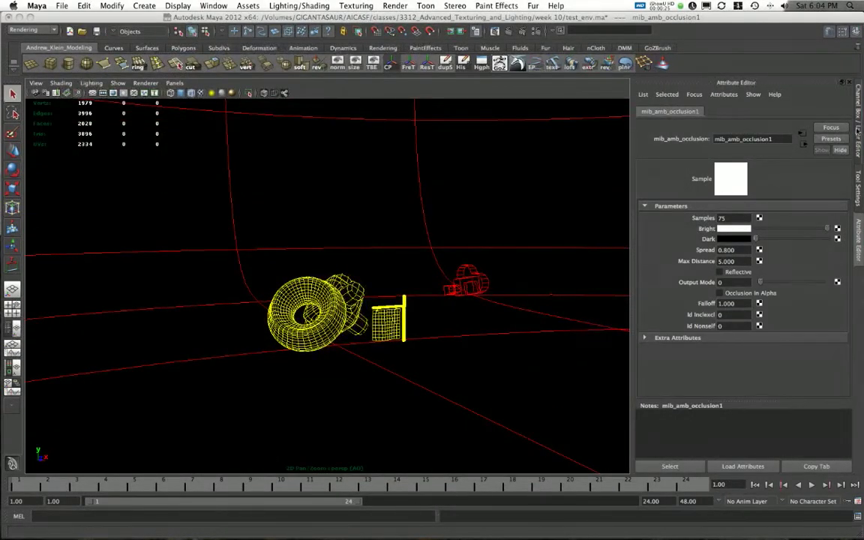
pyautogui.click(841, 152)
pyautogui.keyDown('alt'); pyautogui.moveTo(245, 285); pyautogui.dragTo(411, 386, button='right'); pyautogui.keyUp('alt')
pyautogui.keyDown('alt'); pyautogui.moveTo(411, 386); pyautogui.dragTo(415, 301); pyautogui.keyUp('alt')
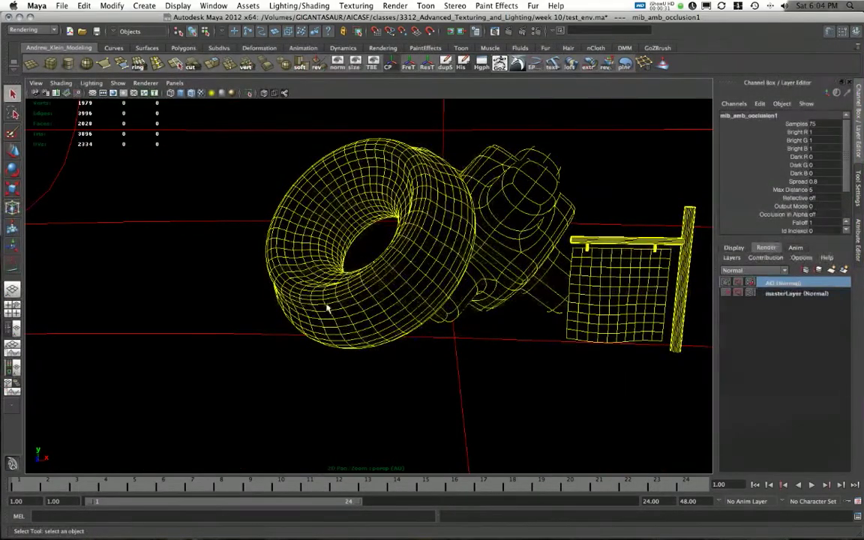
# Bring the Hypershade window back over the viewport and enlarge its work area around the occlusion shader network.
pyautogui.moveTo(0, 90); pyautogui.dragTo(0, 60)
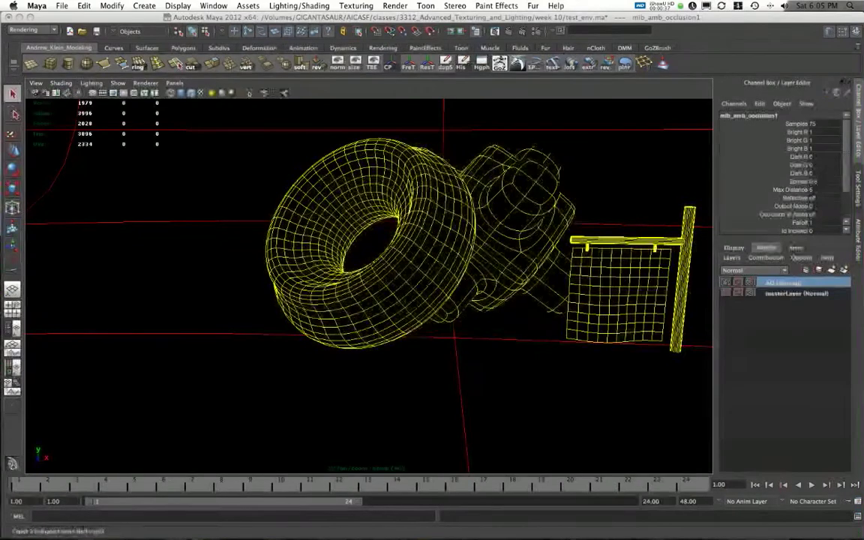
pyautogui.press('super+grave')
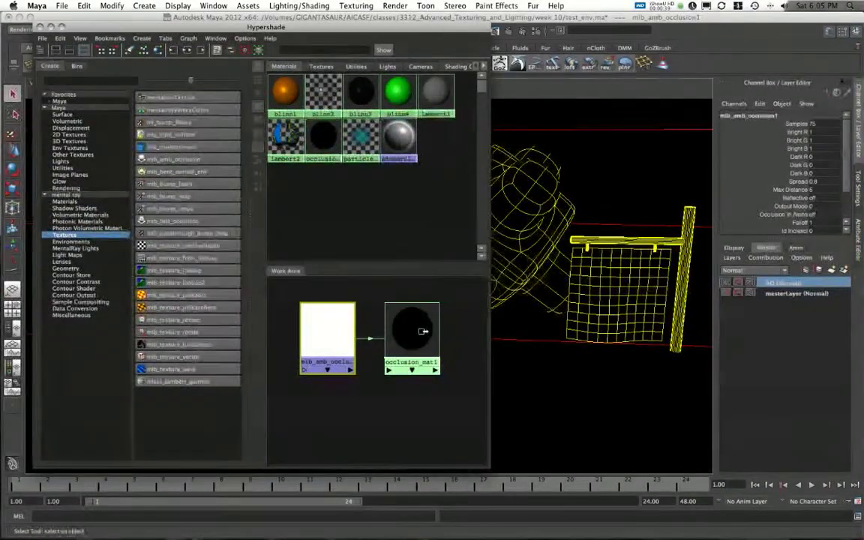
pyautogui.scroll(-4, 375, 315)
pyautogui.scroll(3, 374, 312)
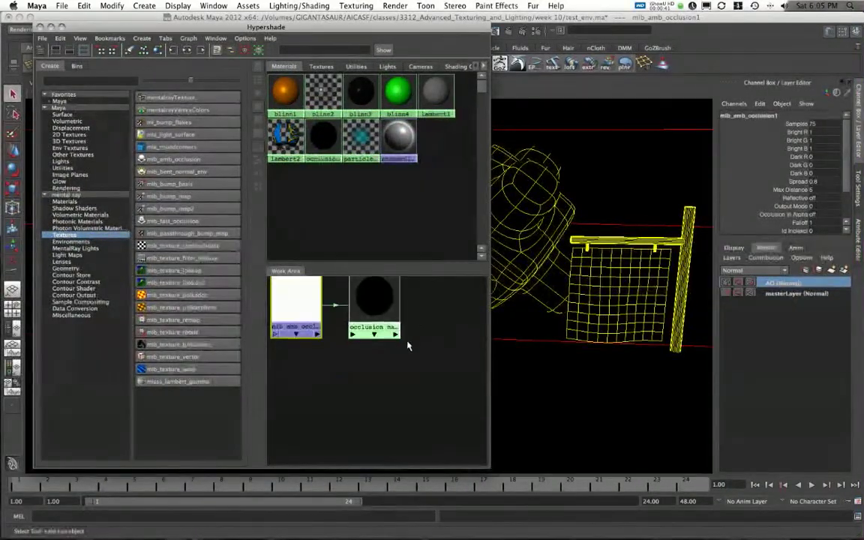
pyautogui.moveTo(355, 268); pyautogui.dragTo(355, 210)
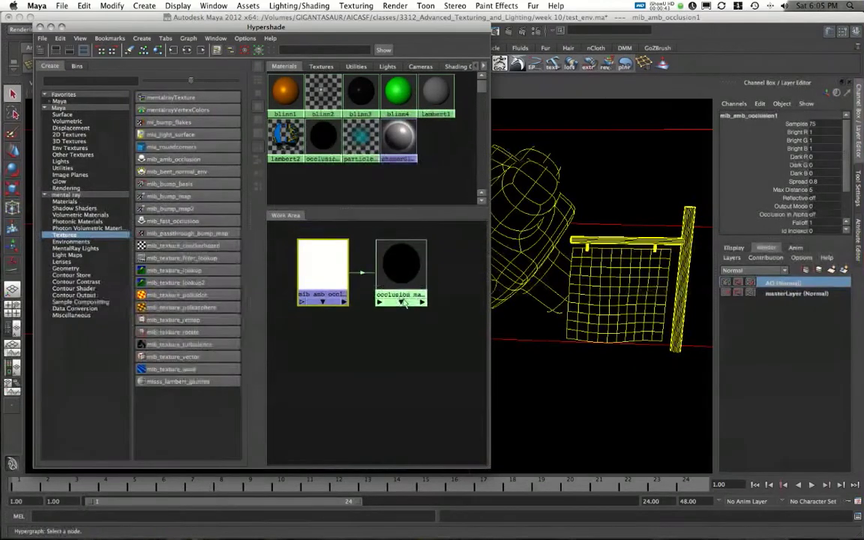
# Duplicate the occlusion_mat1 shader and its mib_amb_occlusion1 texture, placing both copies beneath the originals.
pyautogui.moveTo(397, 272); pyautogui.dragTo(383, 274)
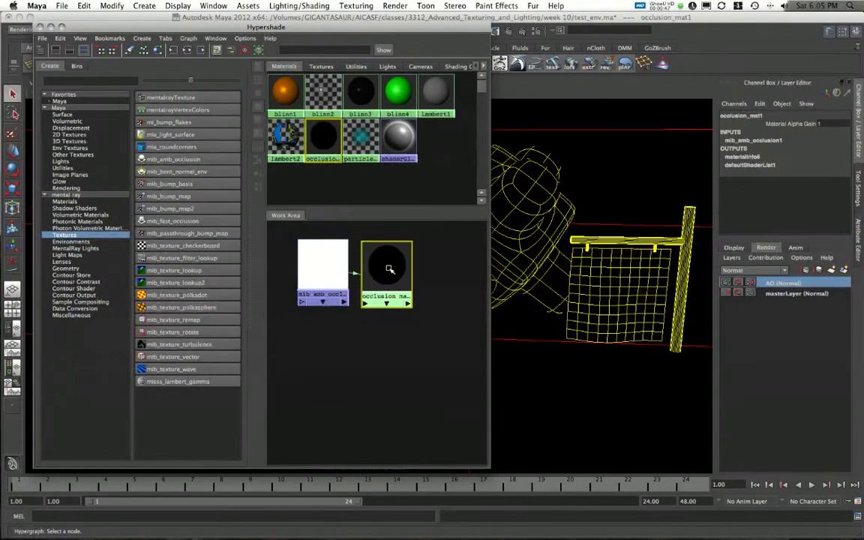
pyautogui.press('super+d')
pyautogui.moveTo(376, 259); pyautogui.dragTo(394, 361)
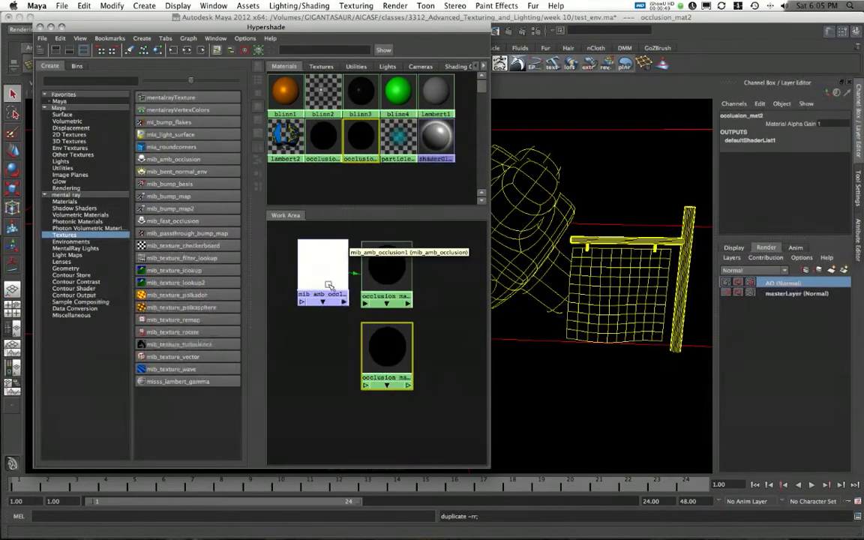
pyautogui.click(324, 275)
pyautogui.hotkey('ctrl', 'd')
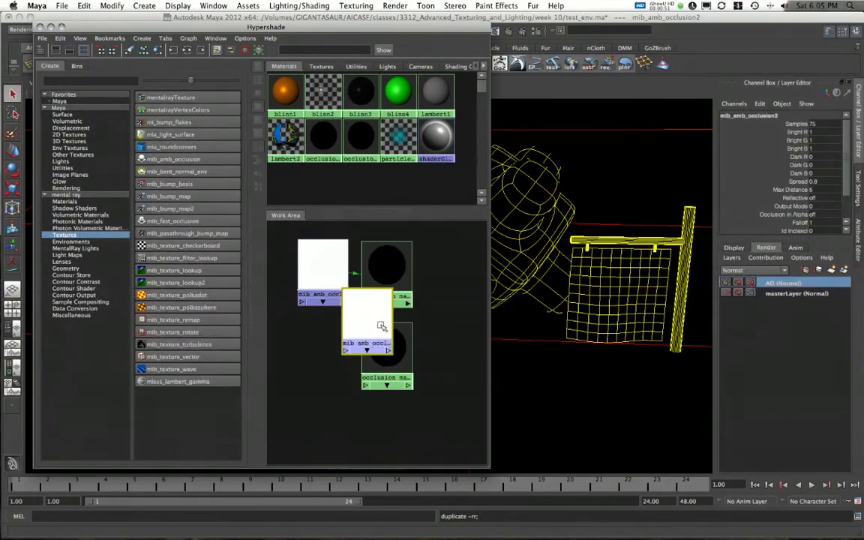
pyautogui.moveTo(379, 324); pyautogui.dragTo(333, 354)
# Connect the mib_amb_occlusion2 texture to the Out Color of the occlusion_mat2 shader.
pyautogui.click(381, 353)
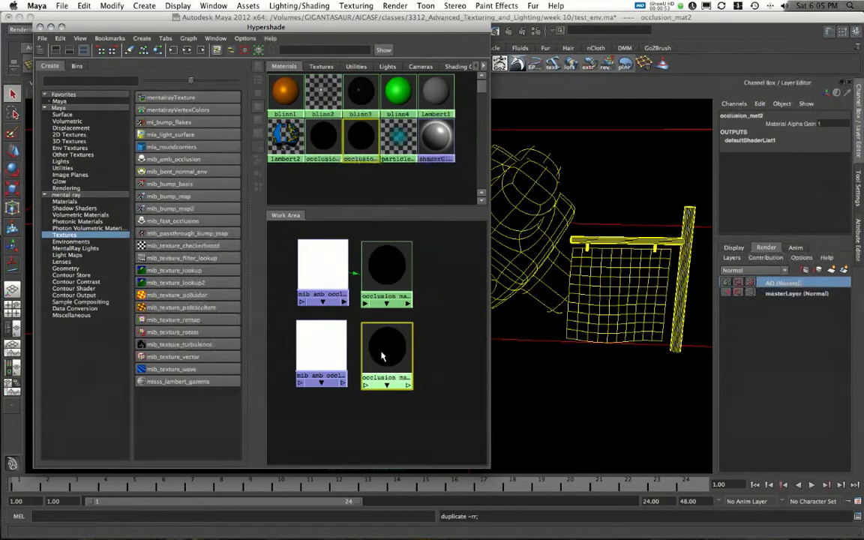
pyautogui.hotkey('ctrl', 'a')
pyautogui.moveTo(308, 336); pyautogui.dragTo(377, 338, button='middle')
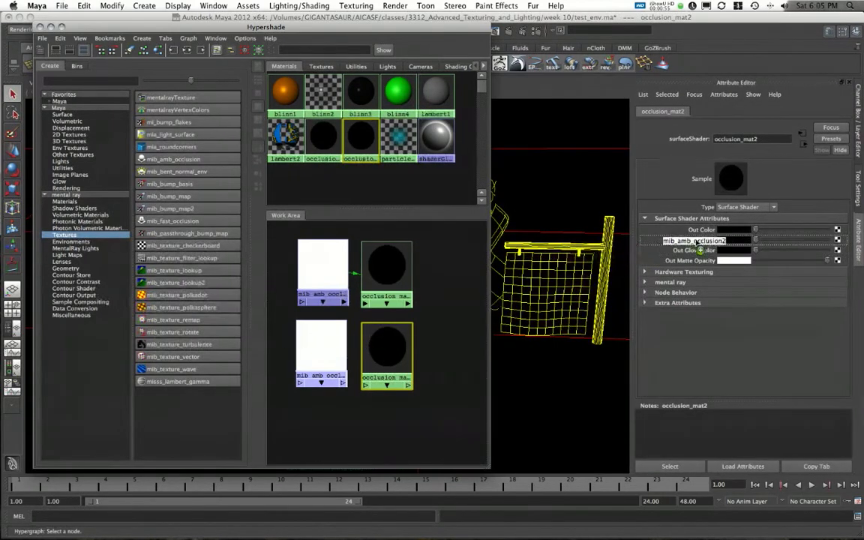
# Set Max Distance of mib_amb_occlusion2 to 1.5 and lighten its Dark color to a medium grey.
pyautogui.click(327, 344)
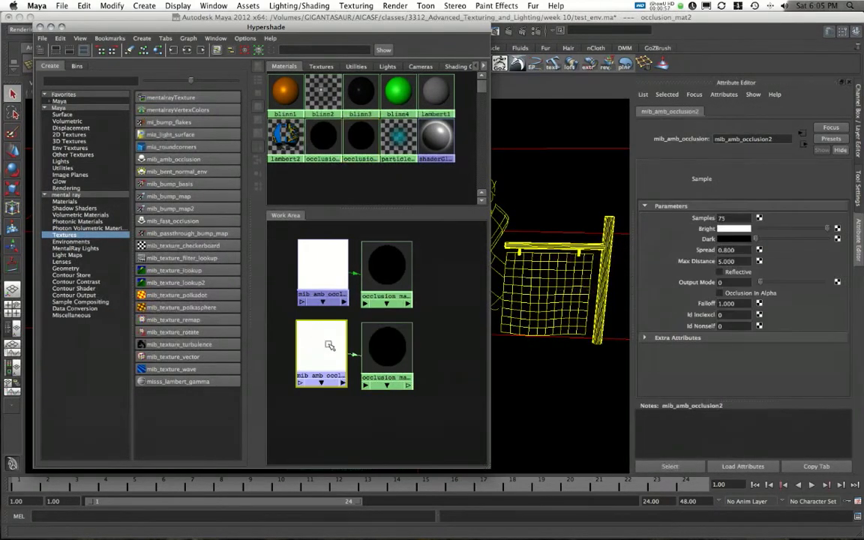
pyautogui.moveTo(412, 32); pyautogui.dragTo(0, 59)
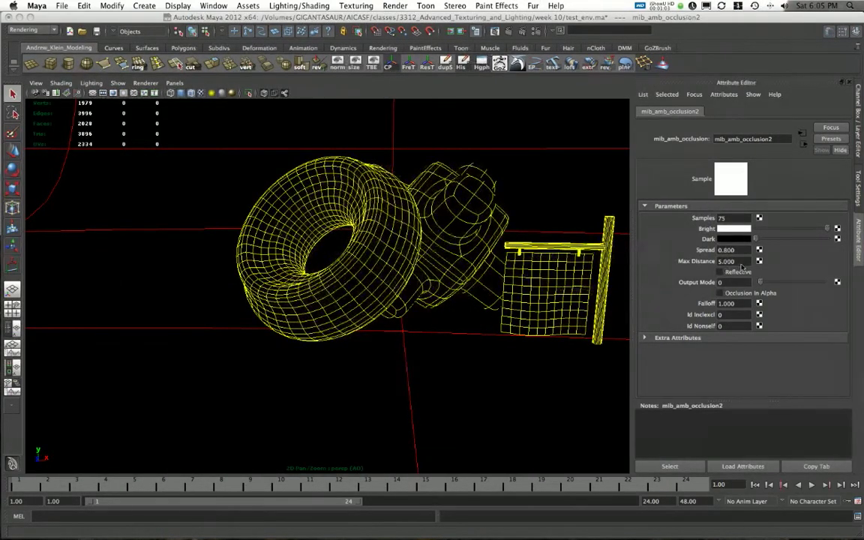
pyautogui.moveTo(741, 263); pyautogui.dragTo(706, 263)
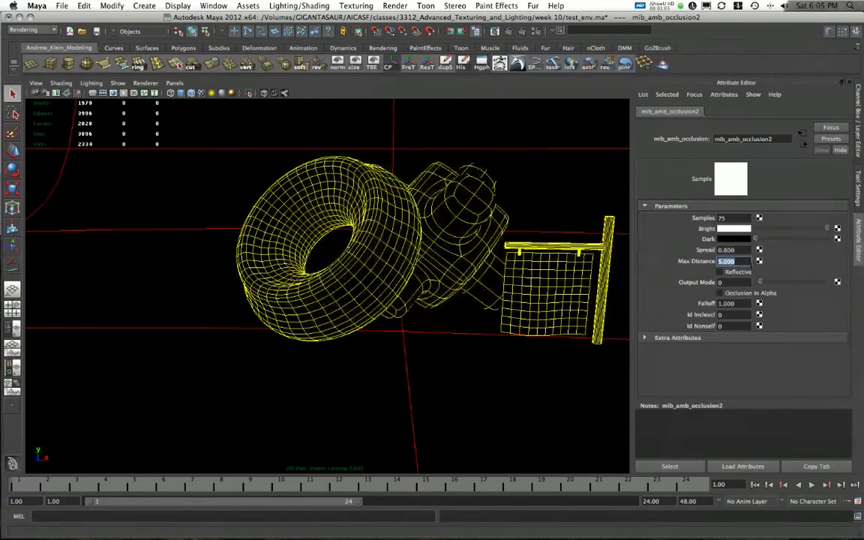
pyautogui.write('1.5')
pyautogui.press('Return')
pyautogui.moveTo(756, 238); pyautogui.dragTo(795, 240)
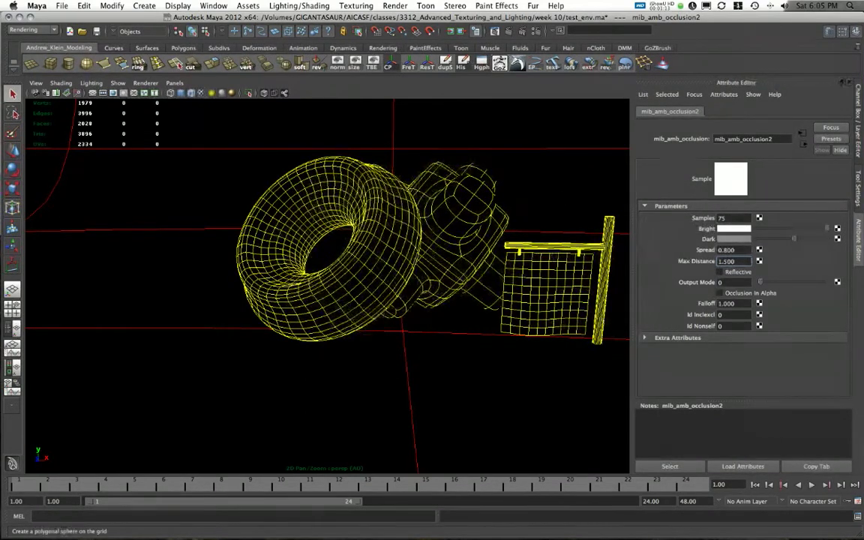
# Assign the occlusion_mat2 shader to the torus.
pyautogui.moveTo(0, 54); pyautogui.dragTo(155, 48)
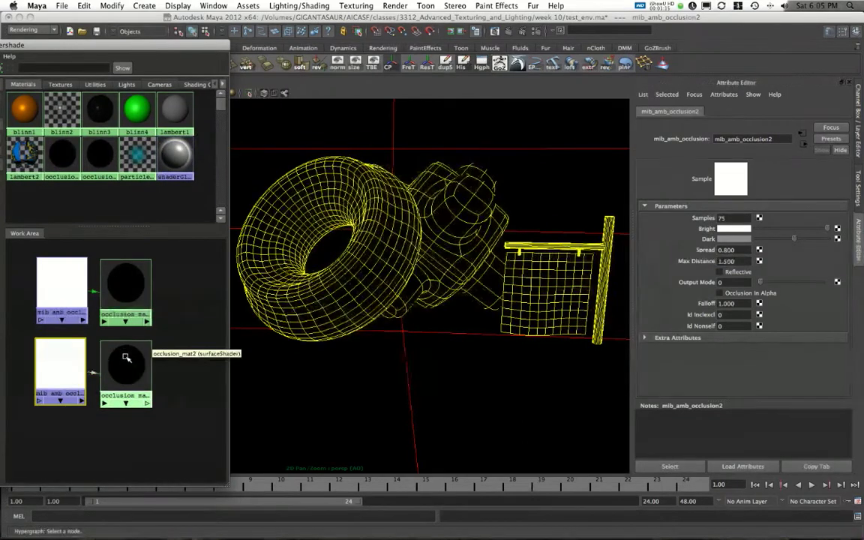
pyautogui.moveTo(127, 359); pyautogui.dragTo(347, 299, button='middle')
pyautogui.keyDown('alt'); pyautogui.moveTo(346, 297); pyautogui.dragTo(354, 289); pyautogui.keyUp('alt')
pyautogui.click(381, 220)
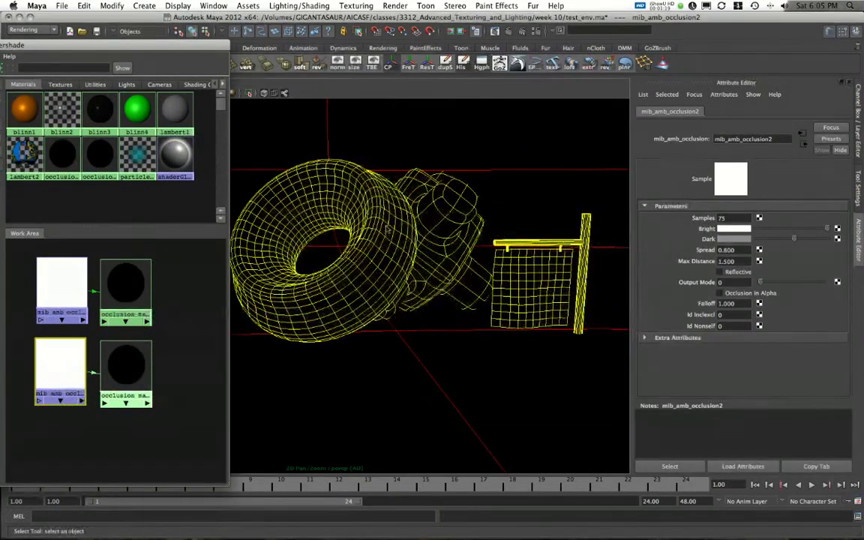
pyautogui.moveTo(125, 353); pyautogui.dragTo(124, 304, button='right')
pyautogui.click(179, 285)
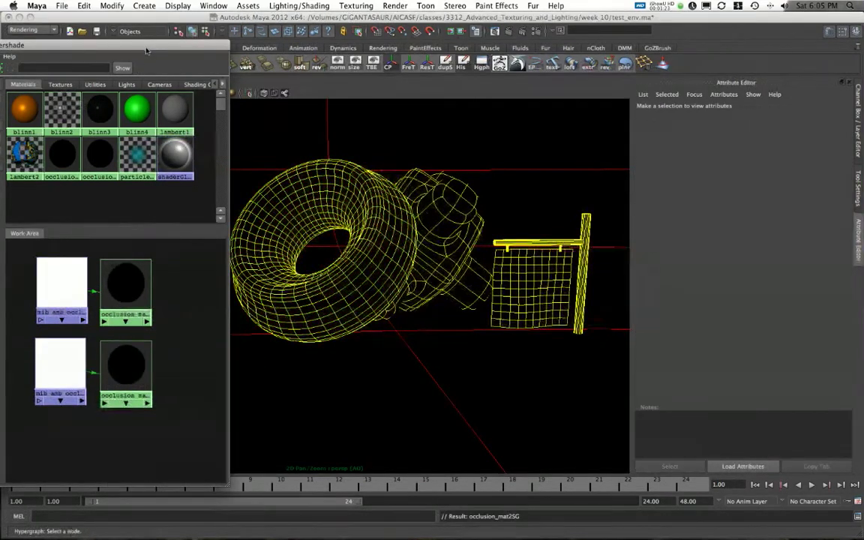
# Keep the existing occlusion image in the Render View and render the AO layer again with the torus's new shader.
pyautogui.moveTo(146, 47); pyautogui.dragTo(0, 47)
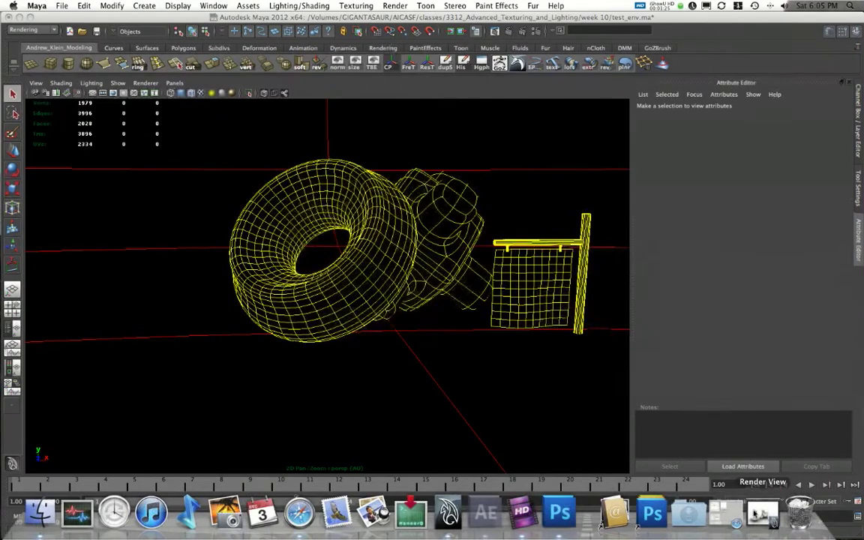
pyautogui.click(704, 514)
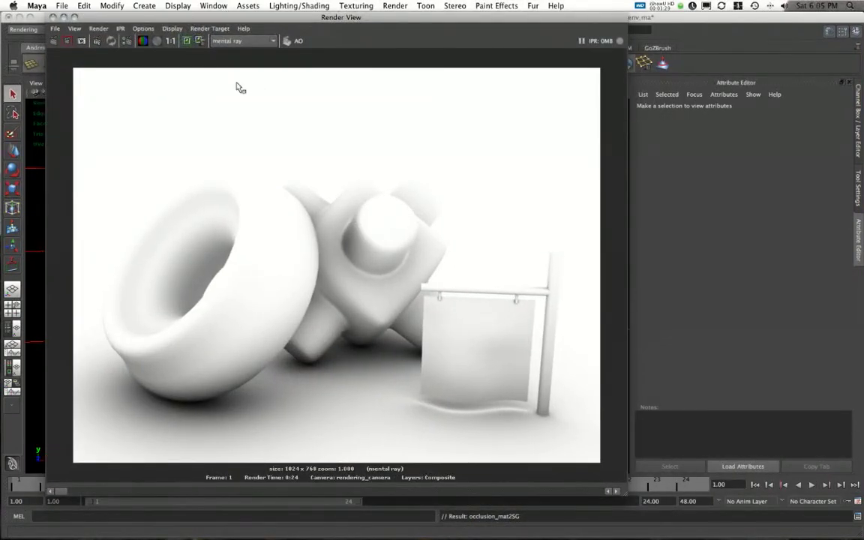
pyautogui.click(187, 43)
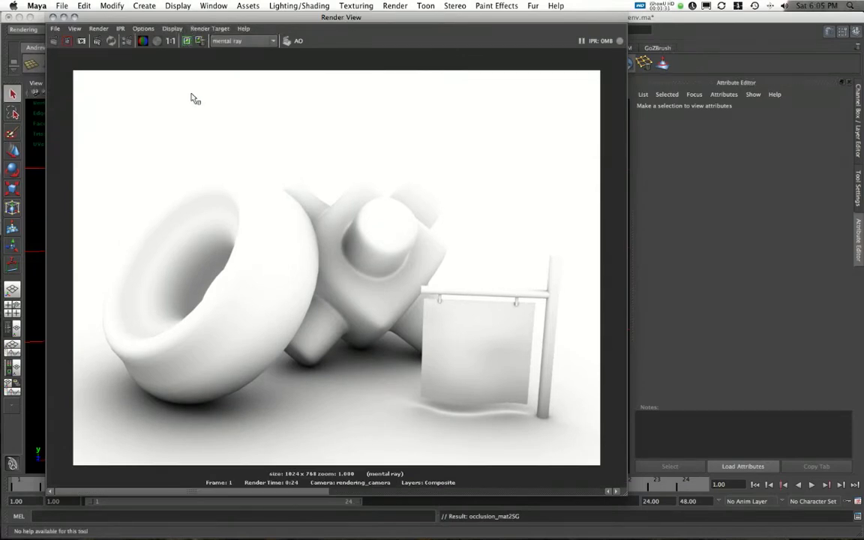
pyautogui.click(53, 41)
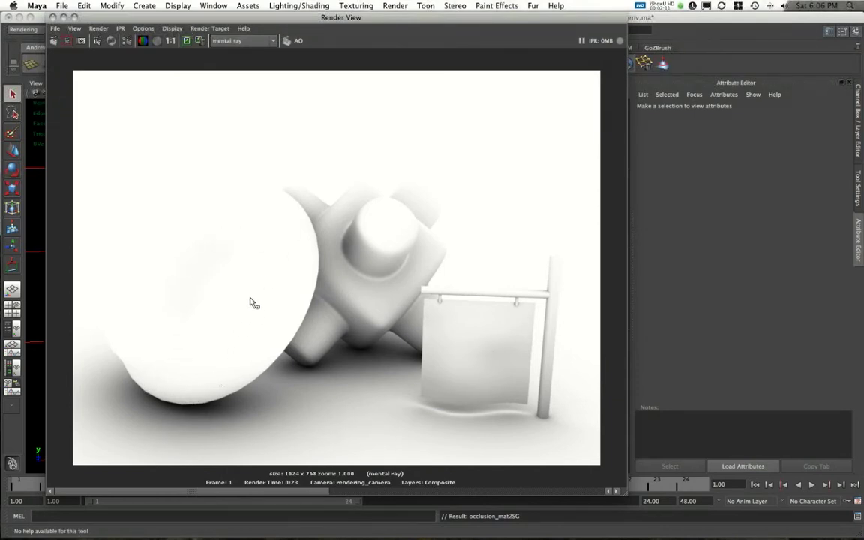
pyautogui.click(64, 16)
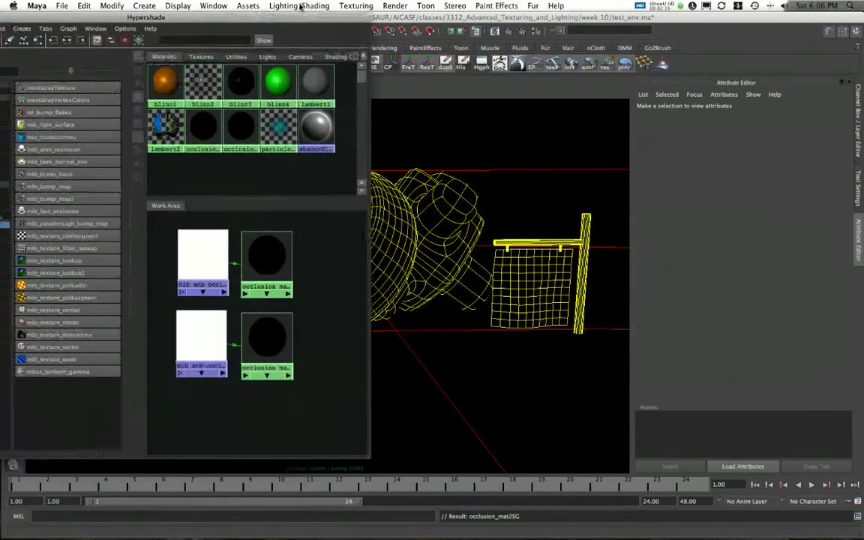
# Create a new Maya Surface Shader in the Hypershade and set its Out Color to white.
pyautogui.moveTo(247, 6); pyautogui.dragTo(221, 12)
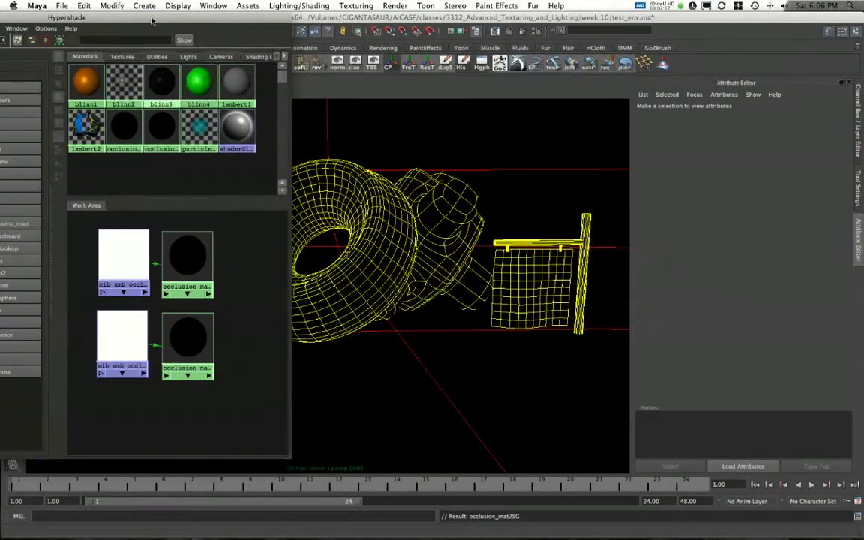
pyautogui.moveTo(152, 18); pyautogui.dragTo(409, 18)
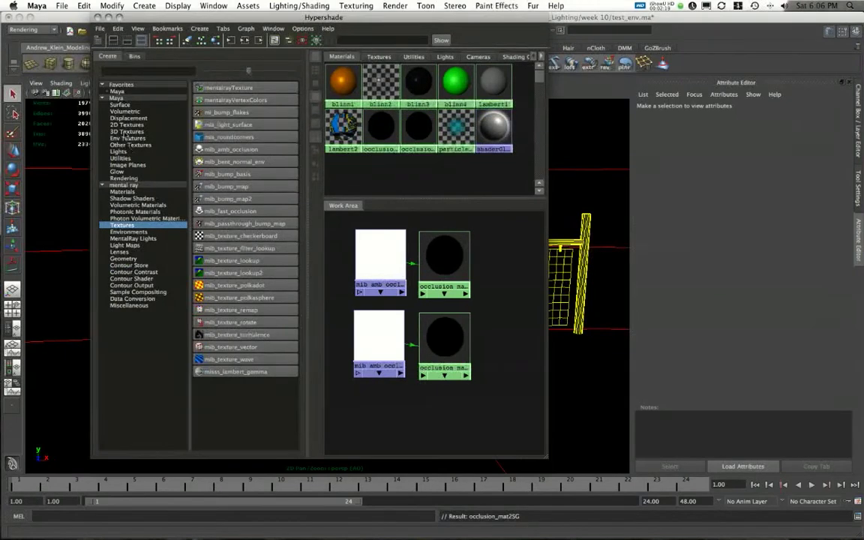
pyautogui.click(120, 105)
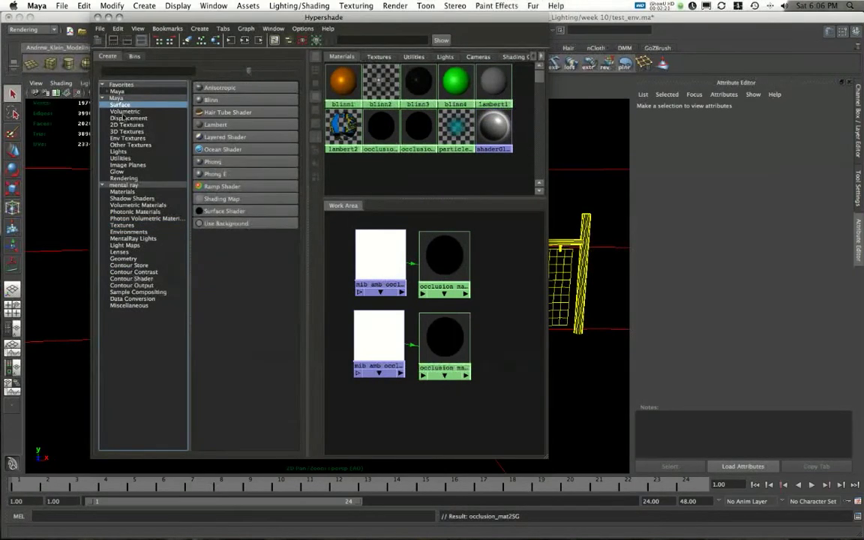
pyautogui.click(225, 211)
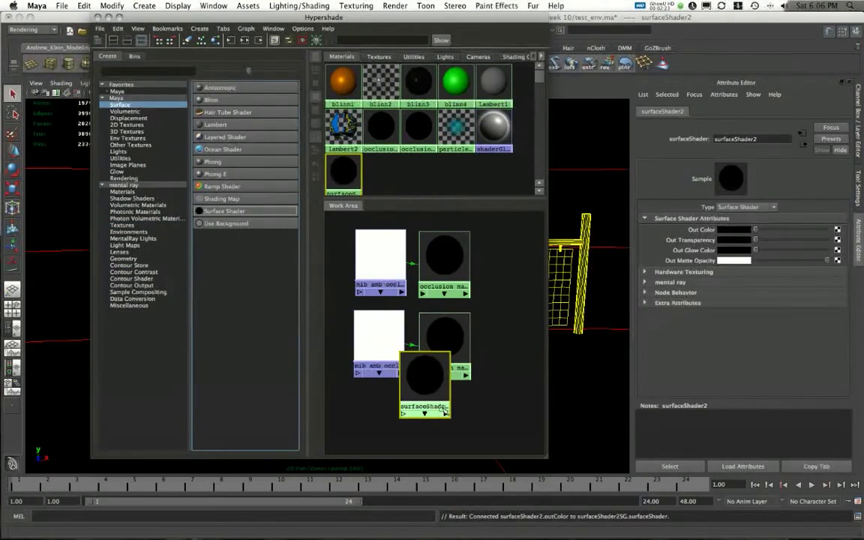
pyautogui.moveTo(390, 16); pyautogui.dragTo(323, 17)
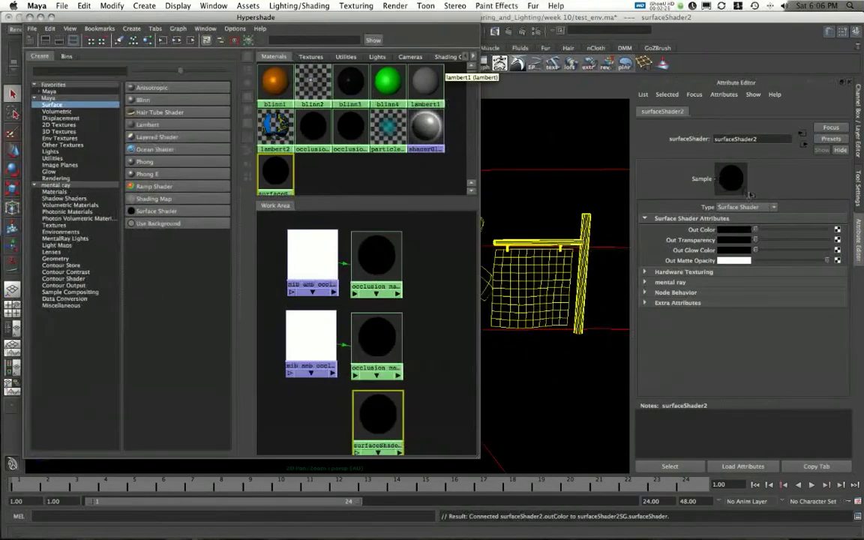
pyautogui.moveTo(757, 230); pyautogui.dragTo(858, 234)
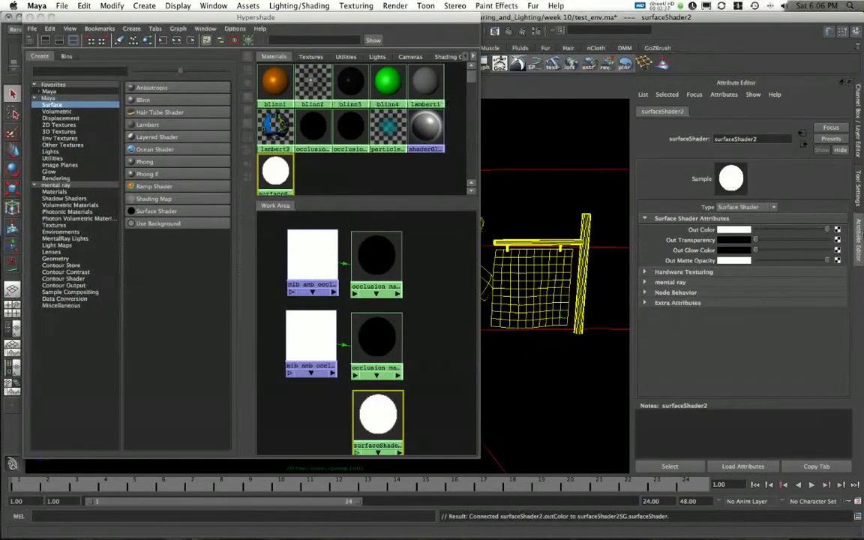
# Assign the white surfaceShader2 material to the torus.
pyautogui.moveTo(362, 16); pyautogui.dragTo(42, 40)
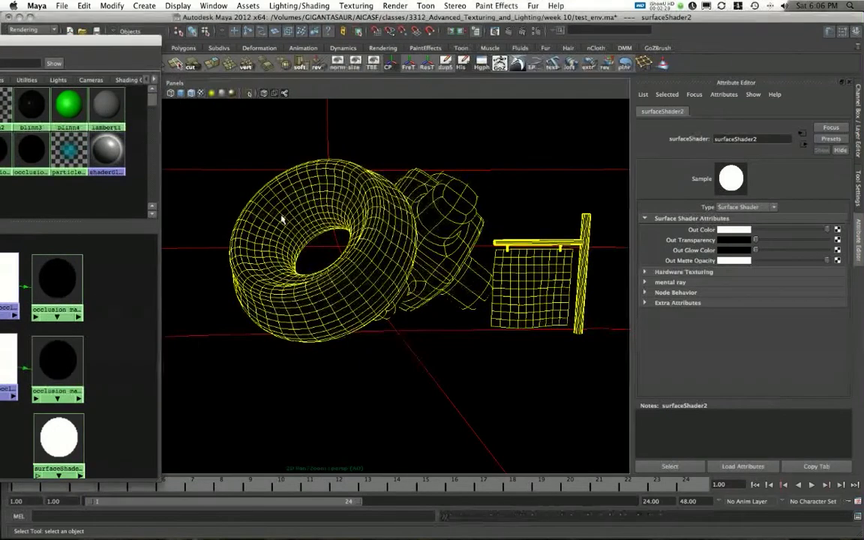
pyautogui.click(284, 218)
pyautogui.moveTo(66, 441); pyautogui.dragTo(290, 239, button='middle')
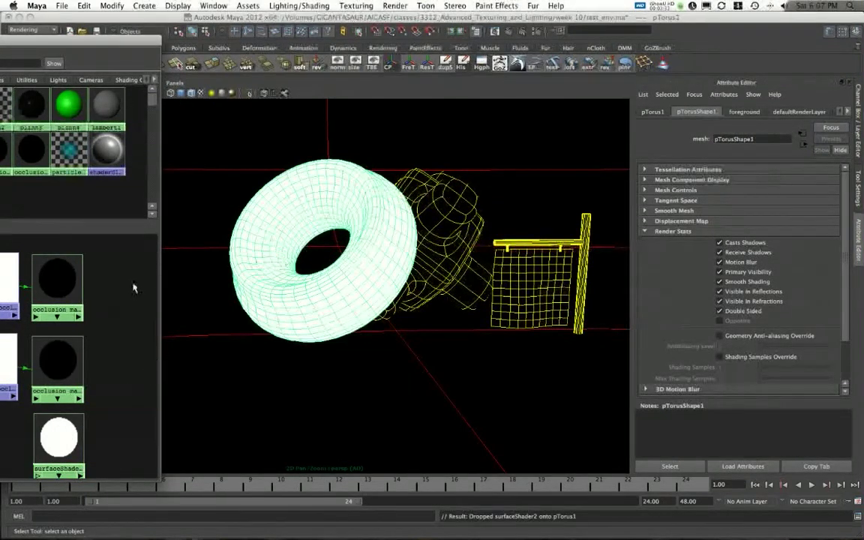
# Put the Hypershade away, keep the current image in the Render View and re-render the AO layer with the torus's white surface shader.
pyautogui.keyDown('alt'); pyautogui.moveTo(324, 256); pyautogui.dragTo(369, 268); pyautogui.keyUp('alt')
pyautogui.click(90, 34)
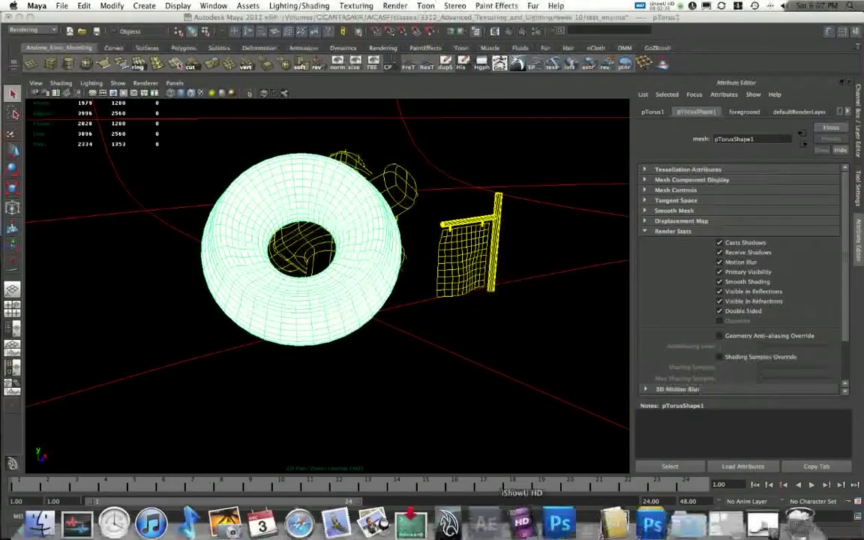
pyautogui.click(763, 513)
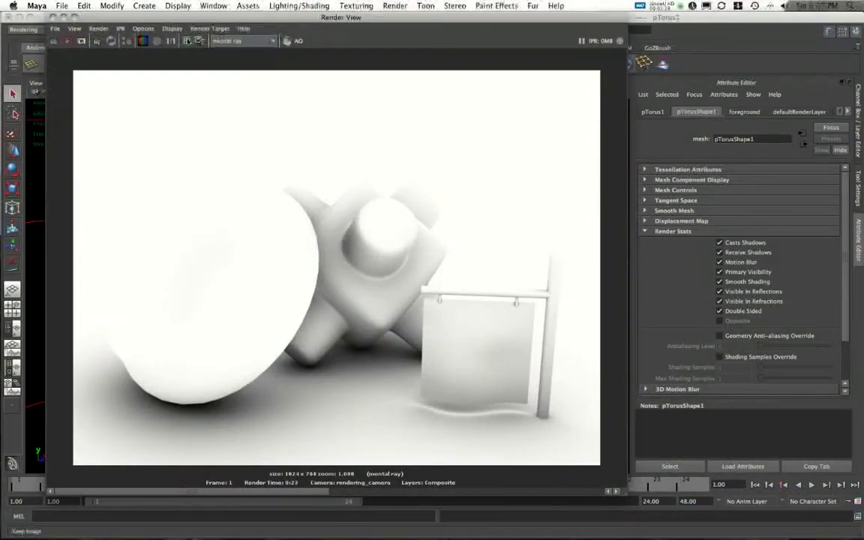
pyautogui.click(54, 42)
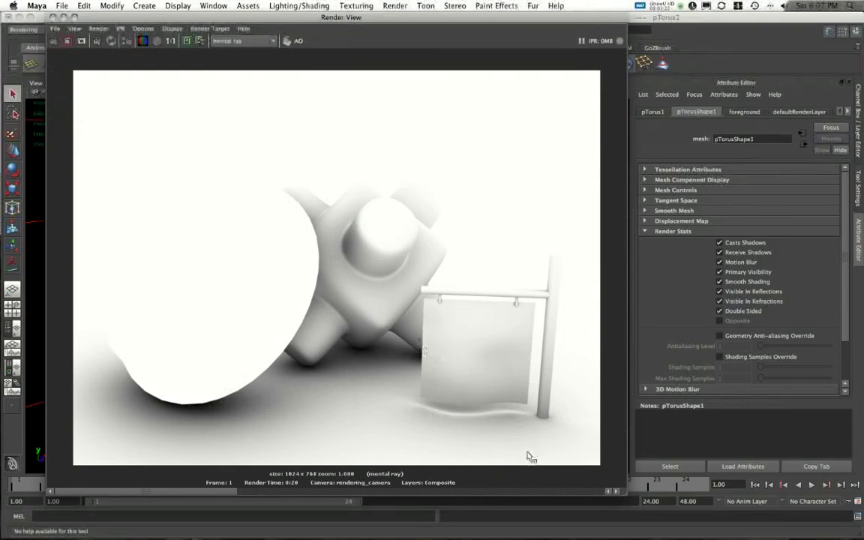
pyautogui.click(658, 5)
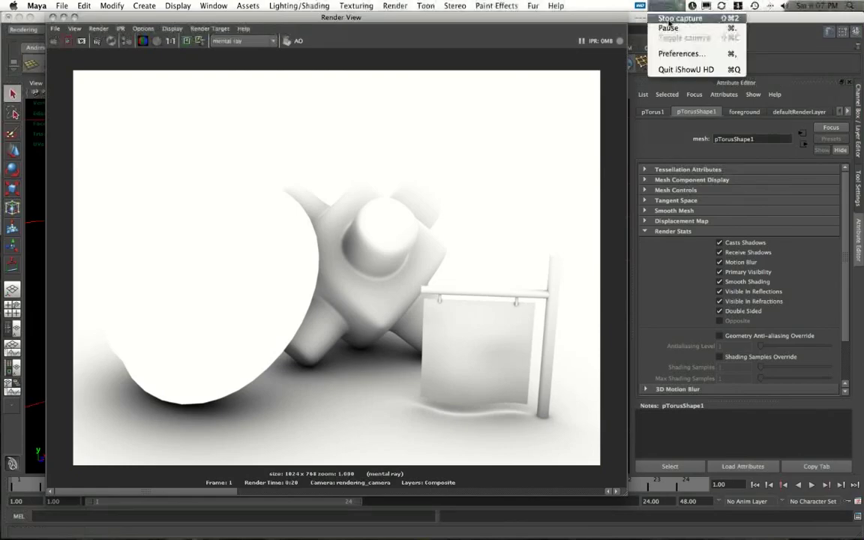